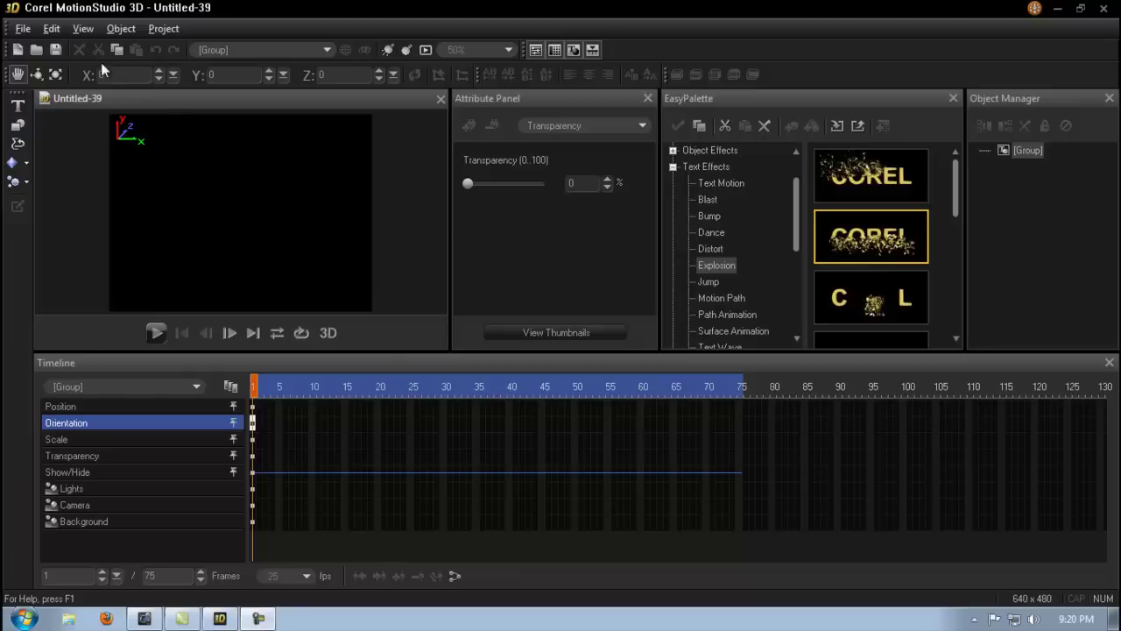
- Insert a text object reading 'test' and apply the first Explosion text effect preset
click(17, 106)
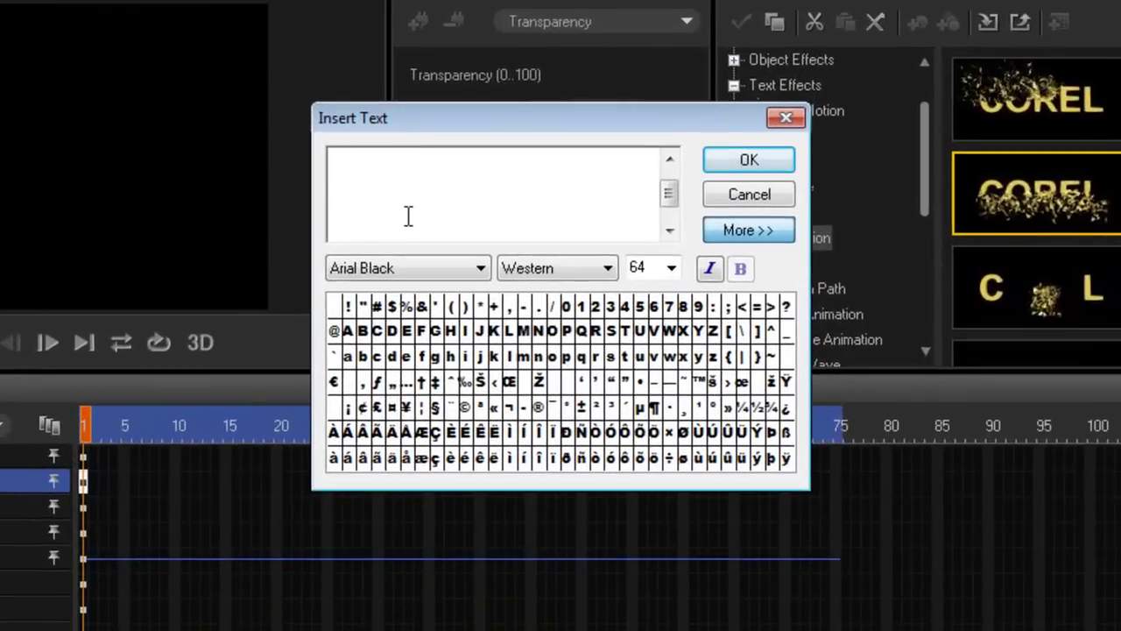
text(test)
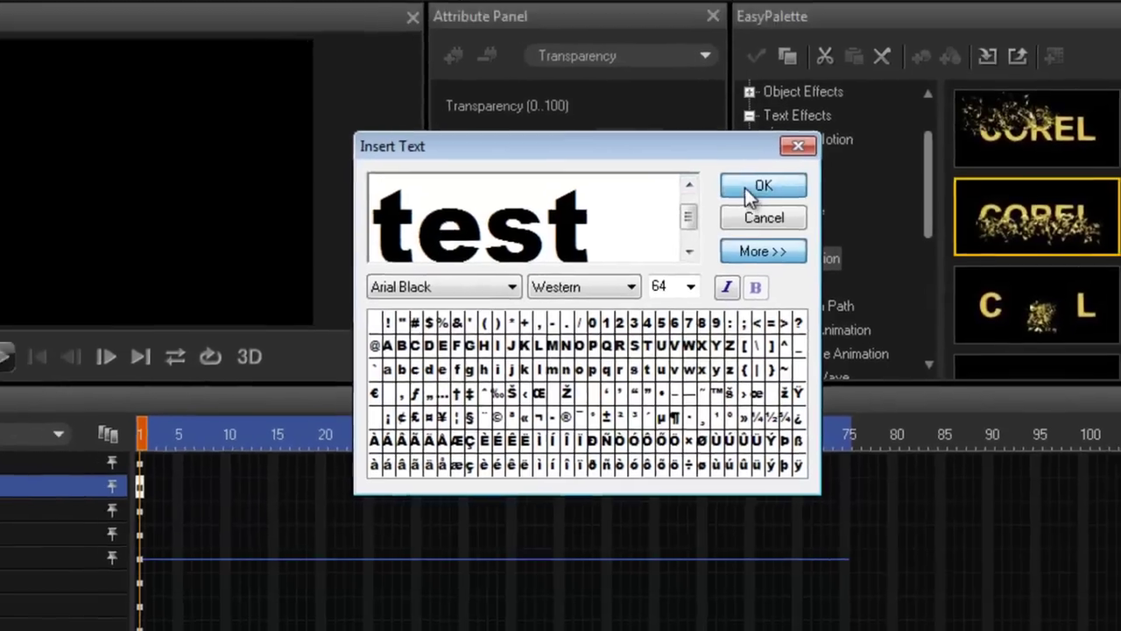
click(734, 165)
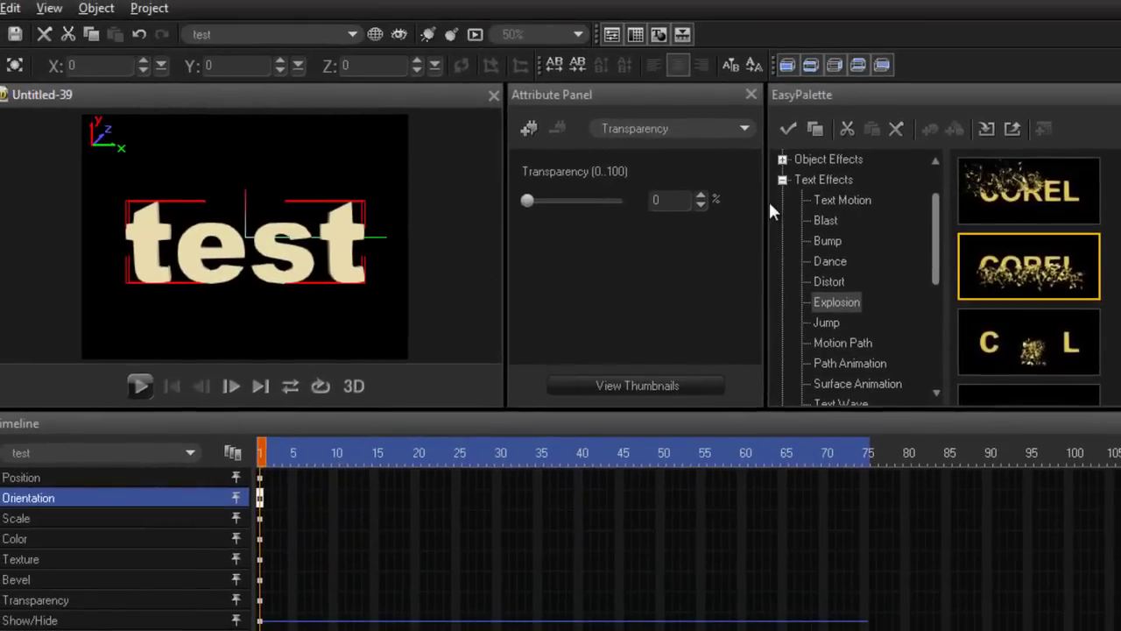
double_click(1030, 189)
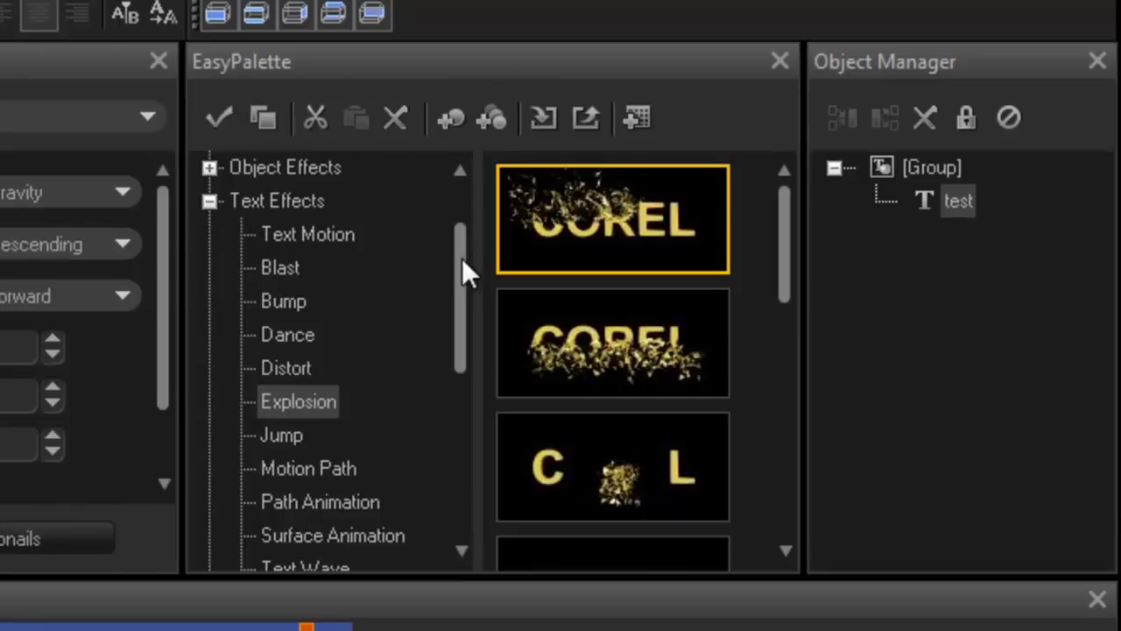
mouse_move(463, 259)
mouse_down()
mouse_move(462, 242)
mouse_move(469, 426)
mouse_move(478, 239)
mouse_move(462, 262)
mouse_up()
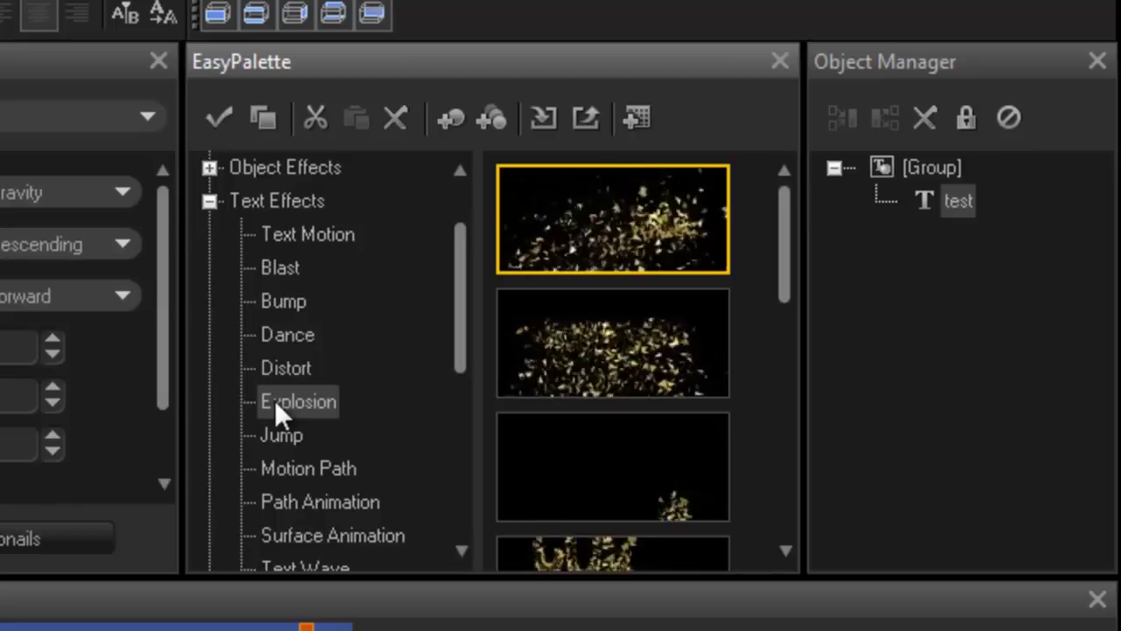
drag(785, 212, 789, 473)
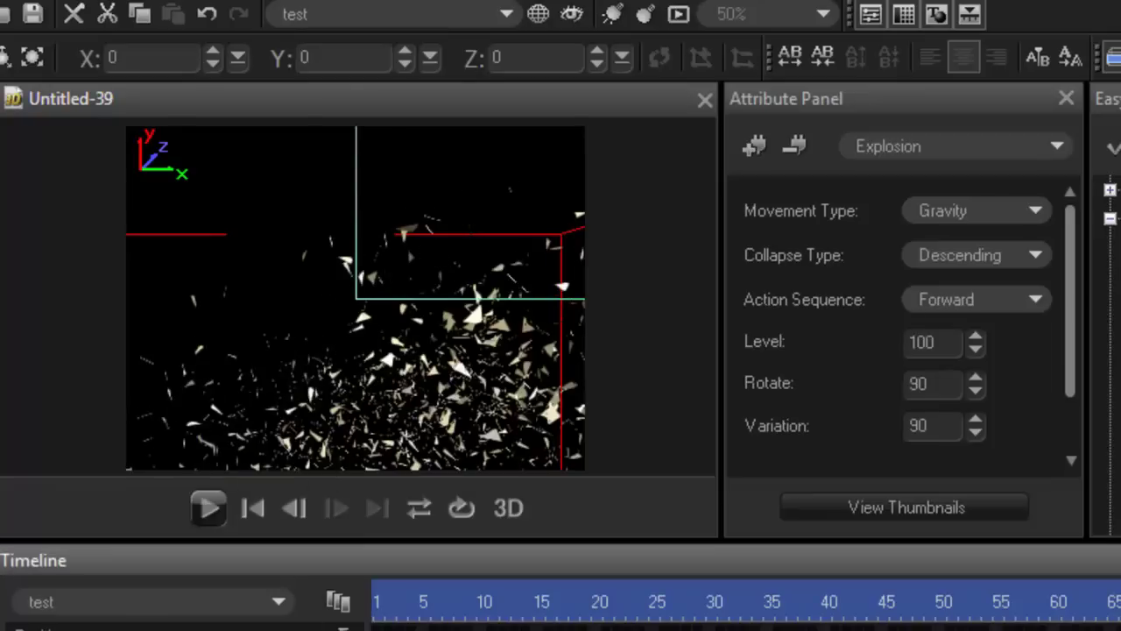
- At frame 1, set the Explosion Movement Type to Left
click(378, 602)
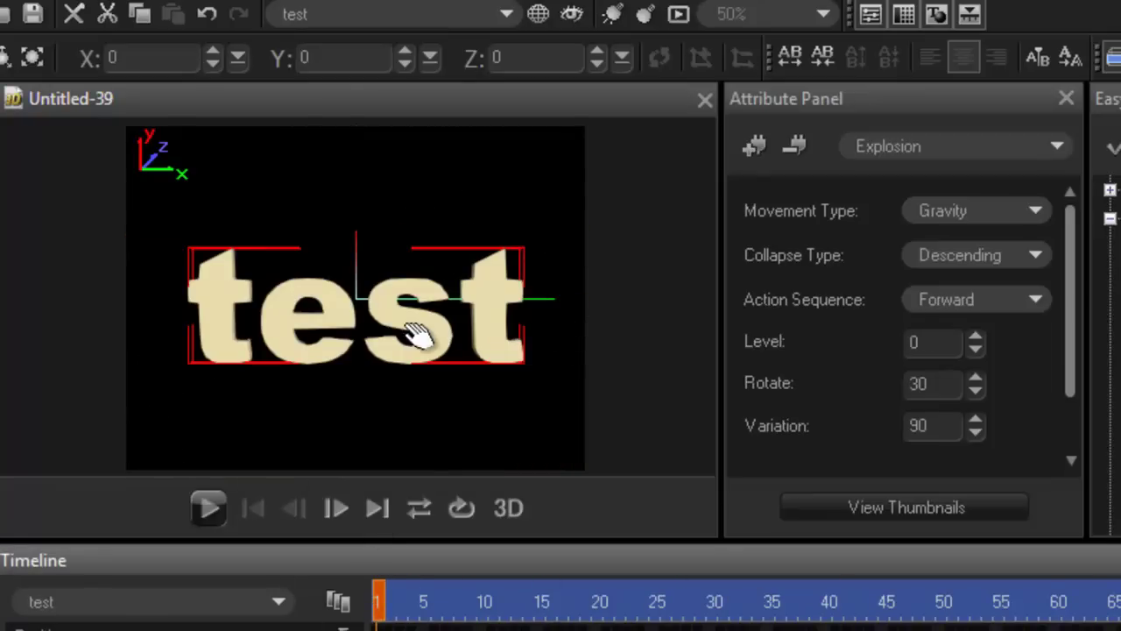
click(1034, 211)
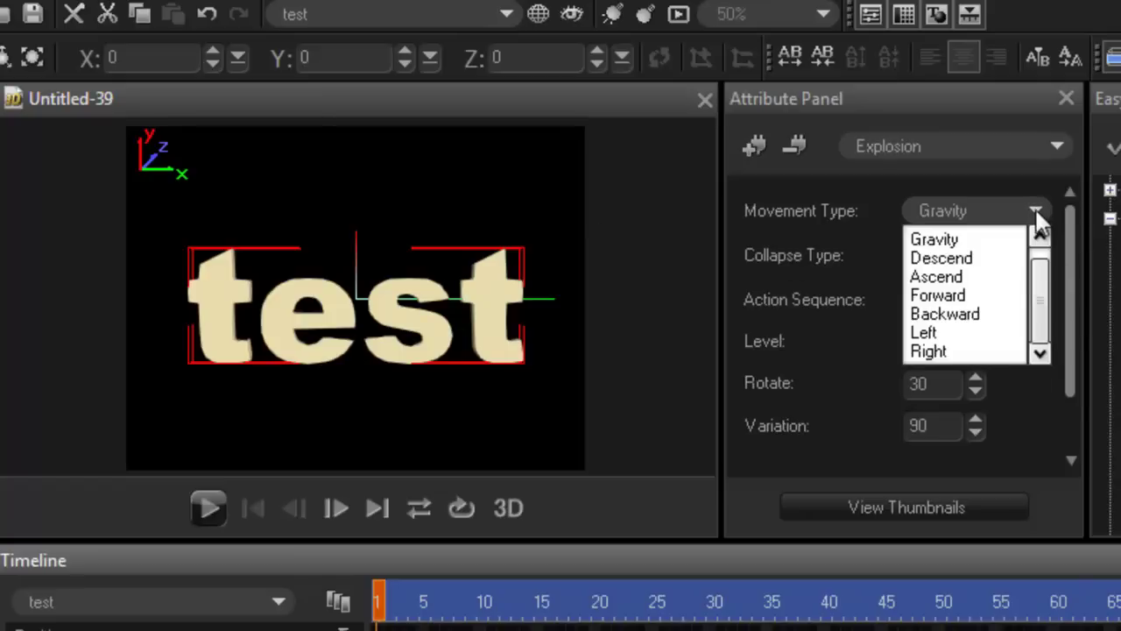
click(931, 329)
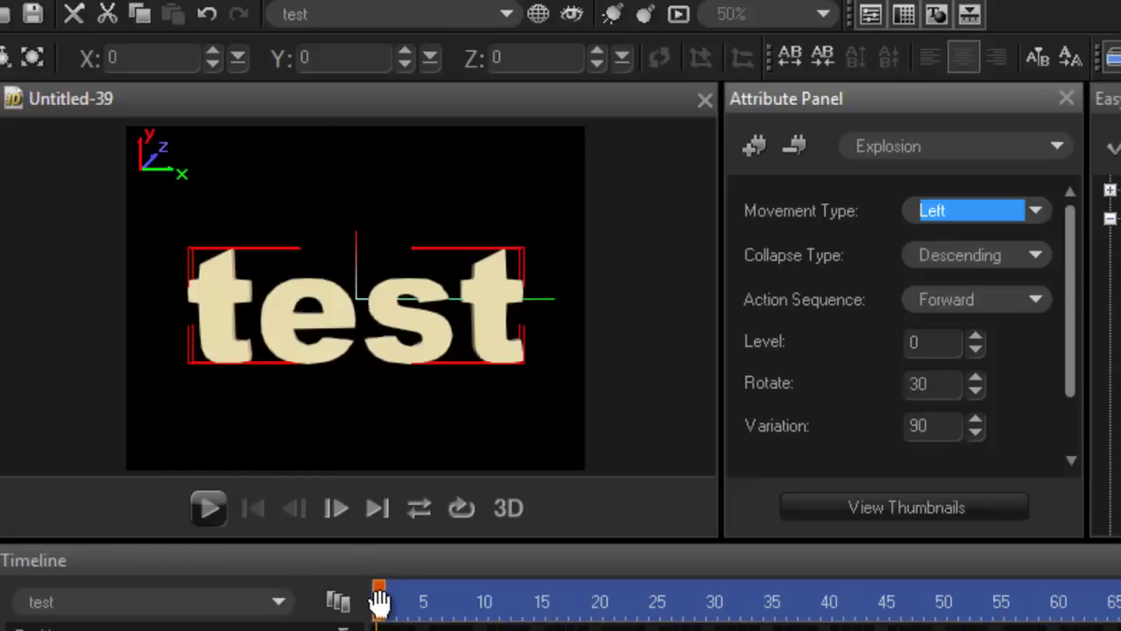
- Scrub and play the explosion preview, then return to frame 1
drag(379, 601, 345, 584)
key(space)
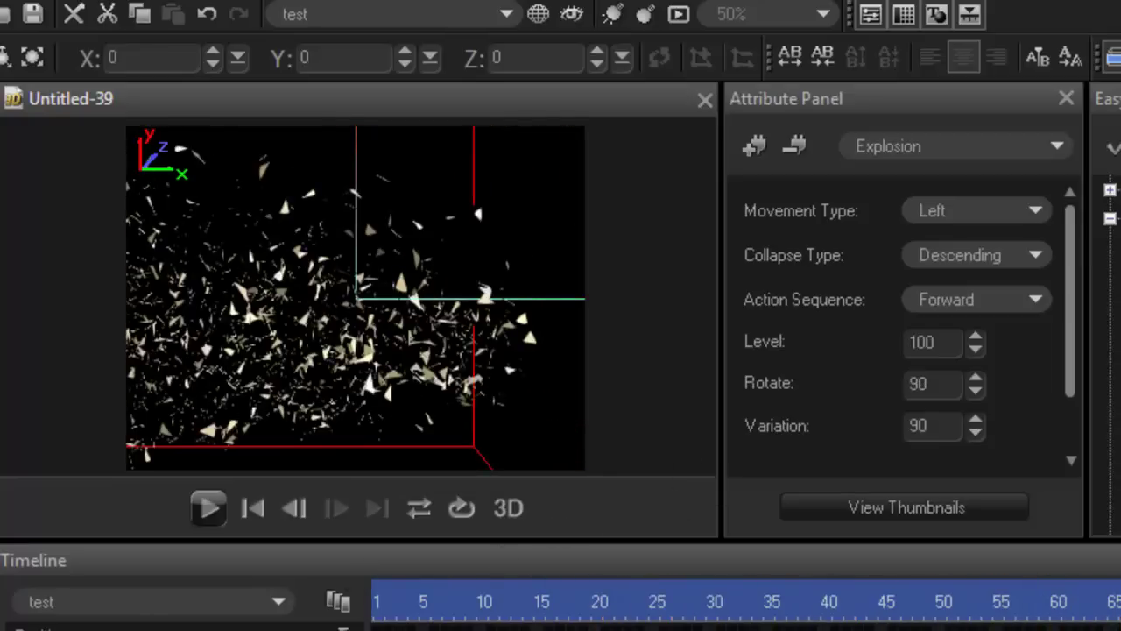
drag(1060, 617, 363, 622)
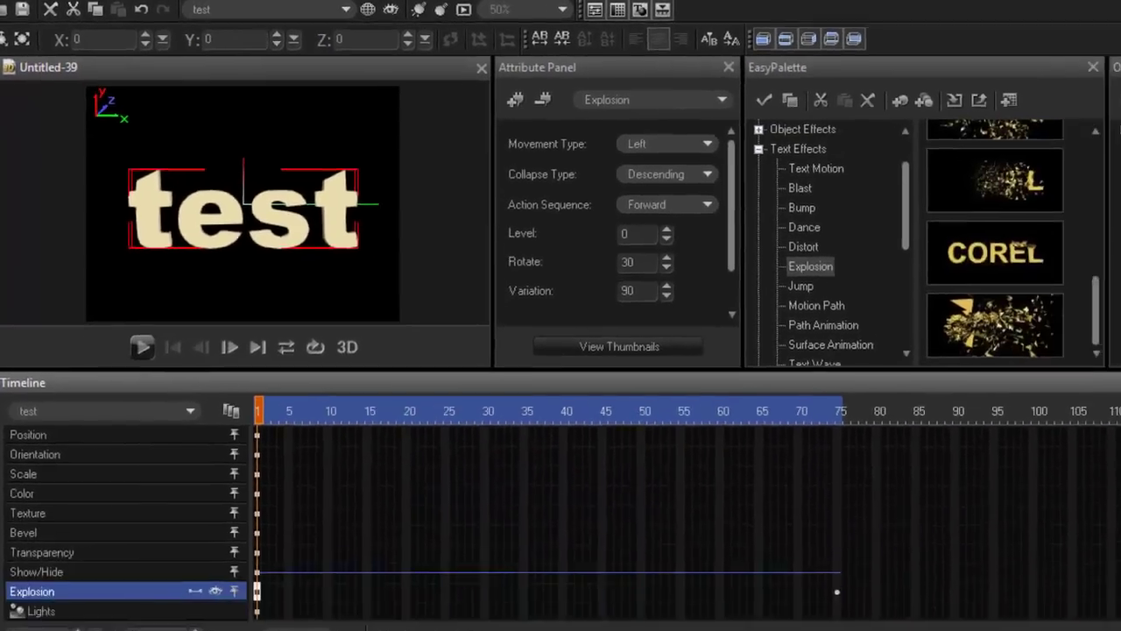
- Create a new project and open the Objects > 3D Models library in EasyPalette
key(alt+f)
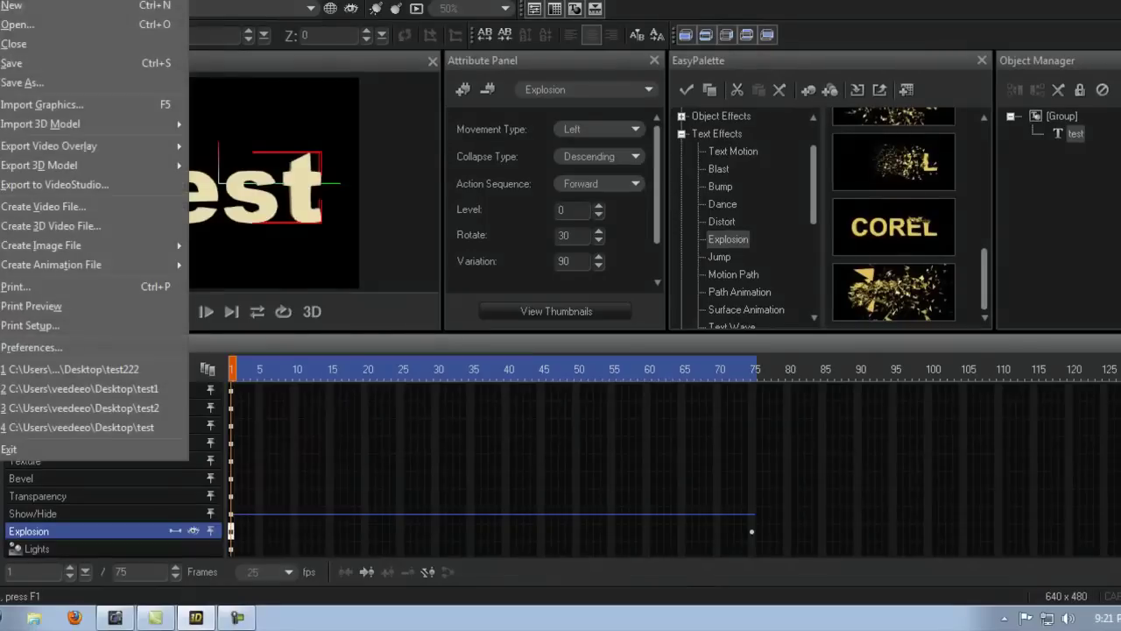
key(n)
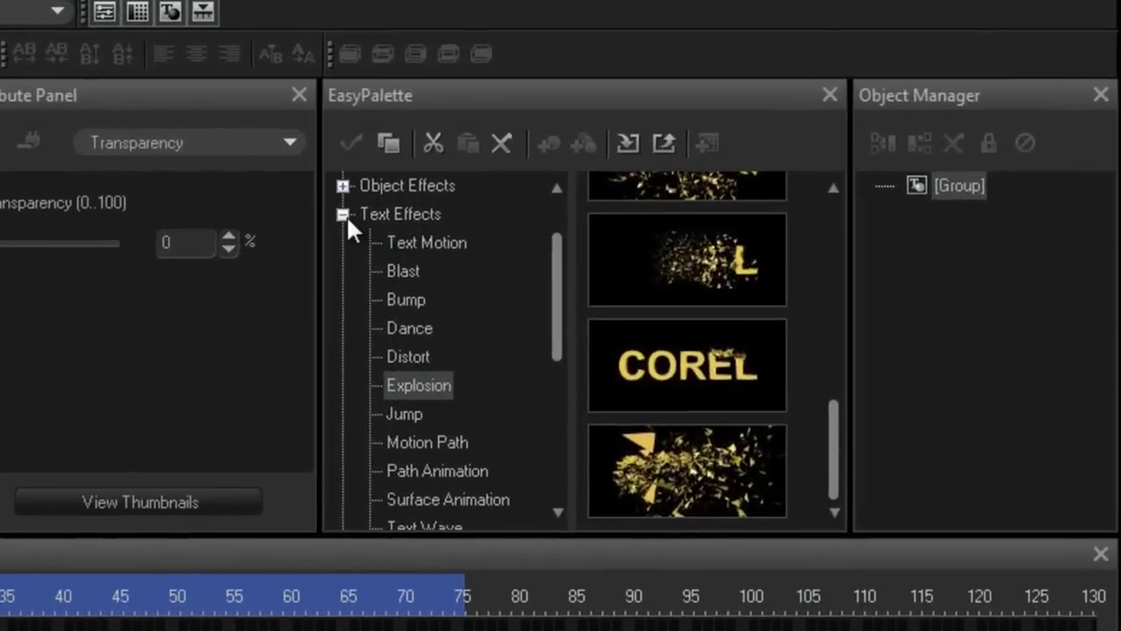
click(344, 216)
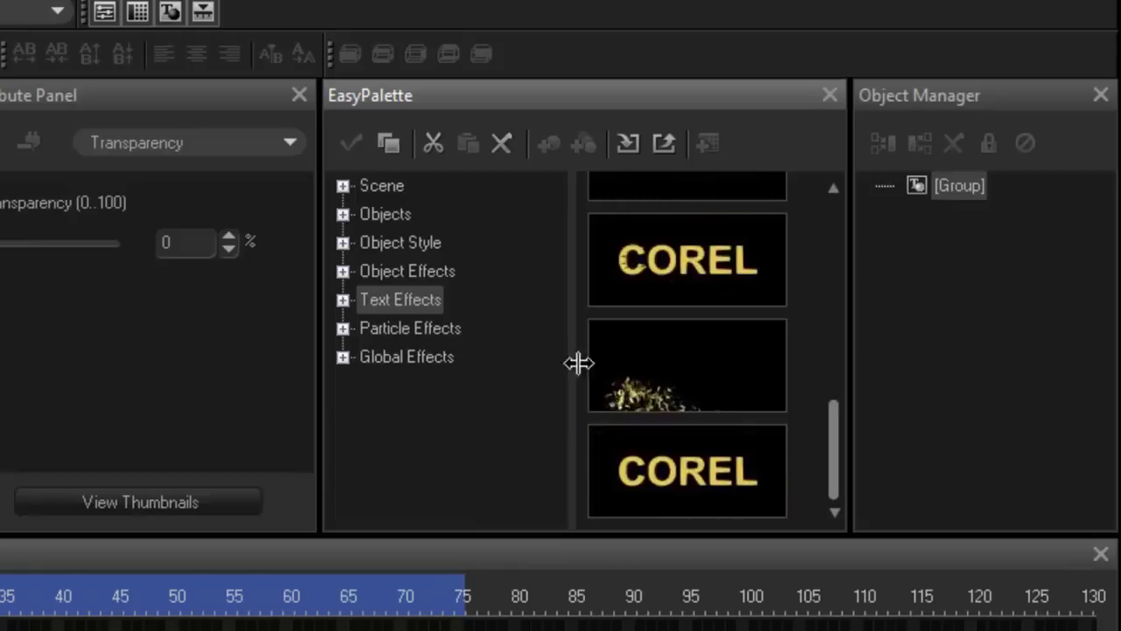
click(343, 215)
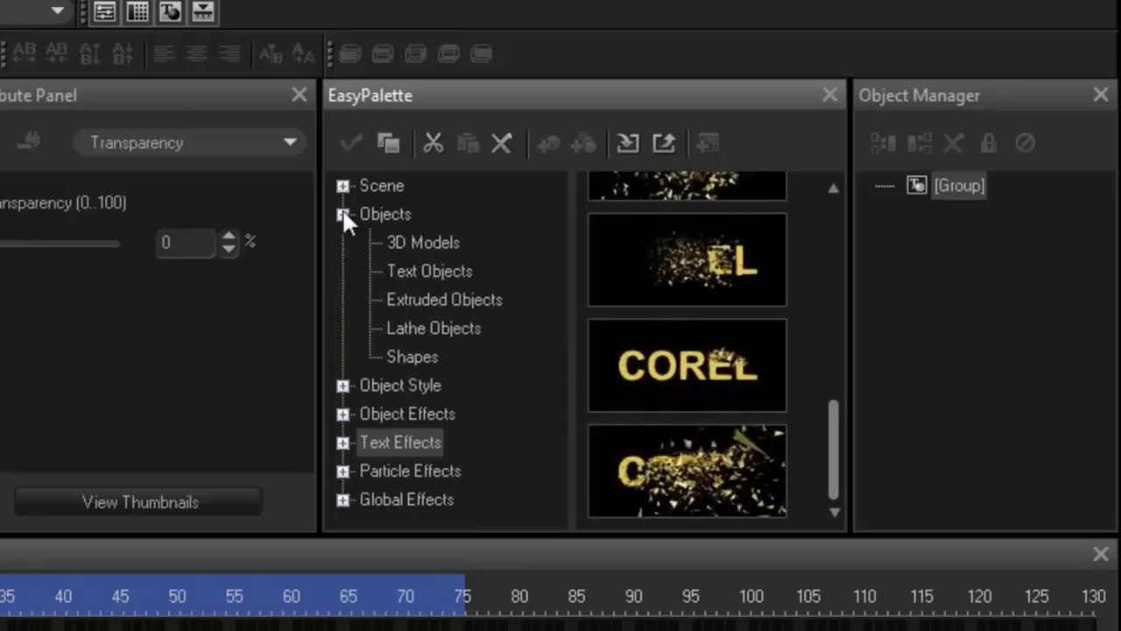
click(424, 245)
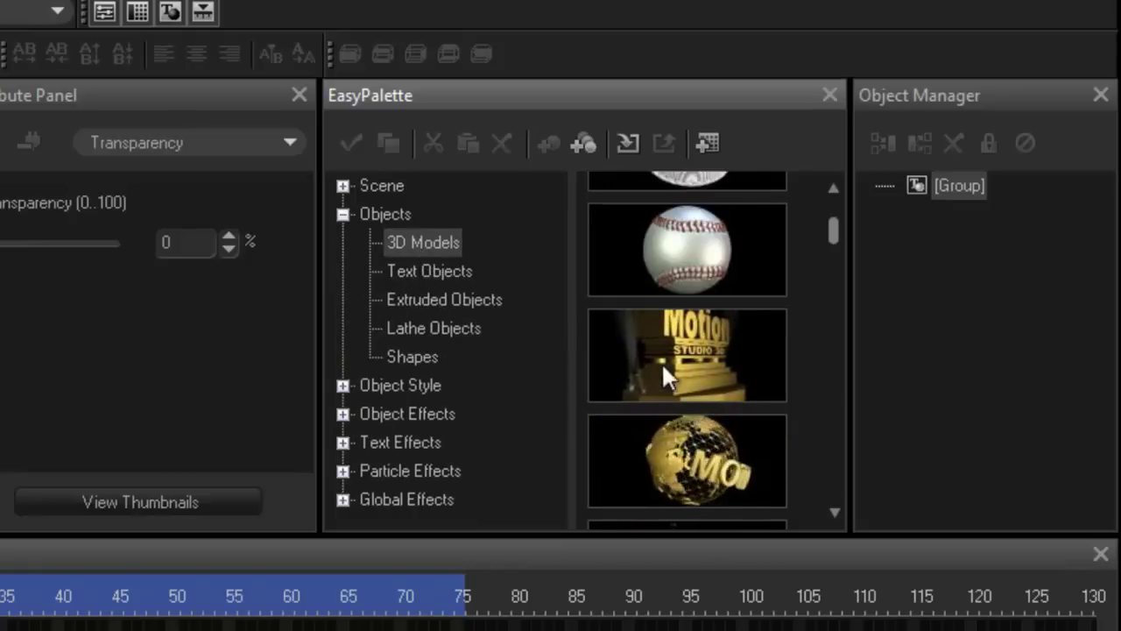
mouse_move(836, 230)
mouse_down()
mouse_move(849, 401)
mouse_move(837, 501)
mouse_move(828, 218)
mouse_move(829, 230)
mouse_up()
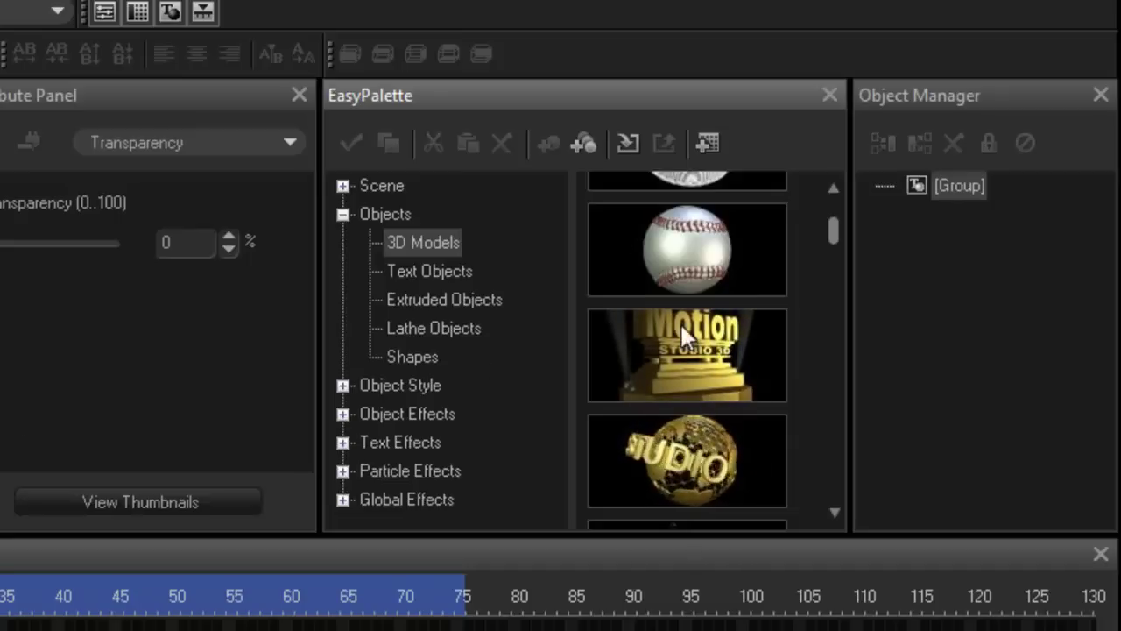
- Add the Motion Studio 3D platform model and play its animation
double_click(690, 354)
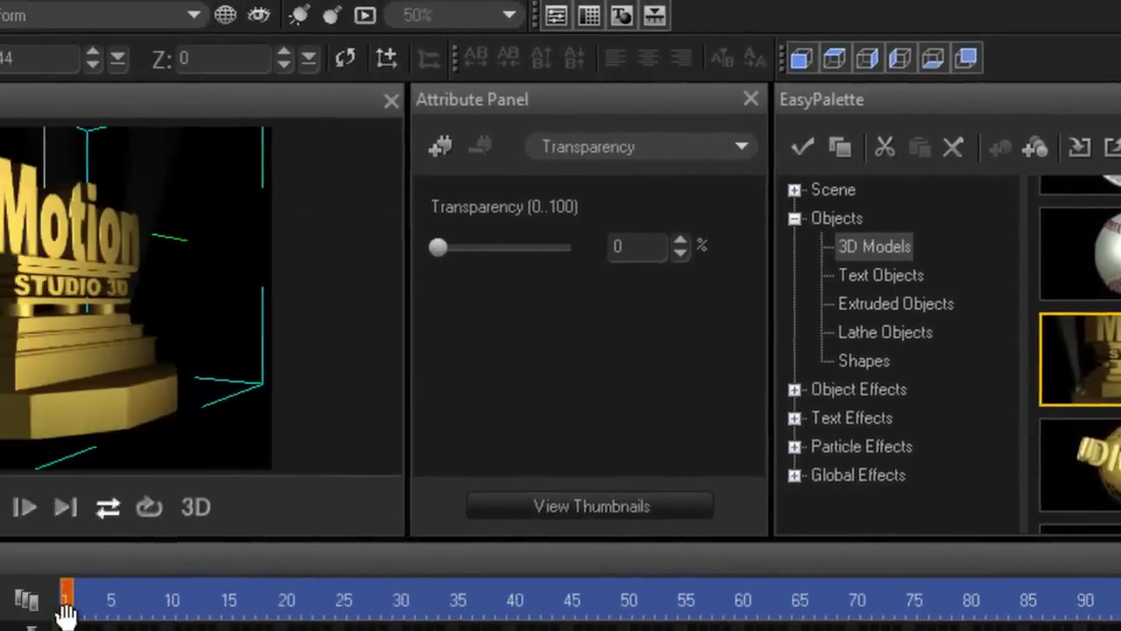
drag(66, 614, 565, 607)
key(space)
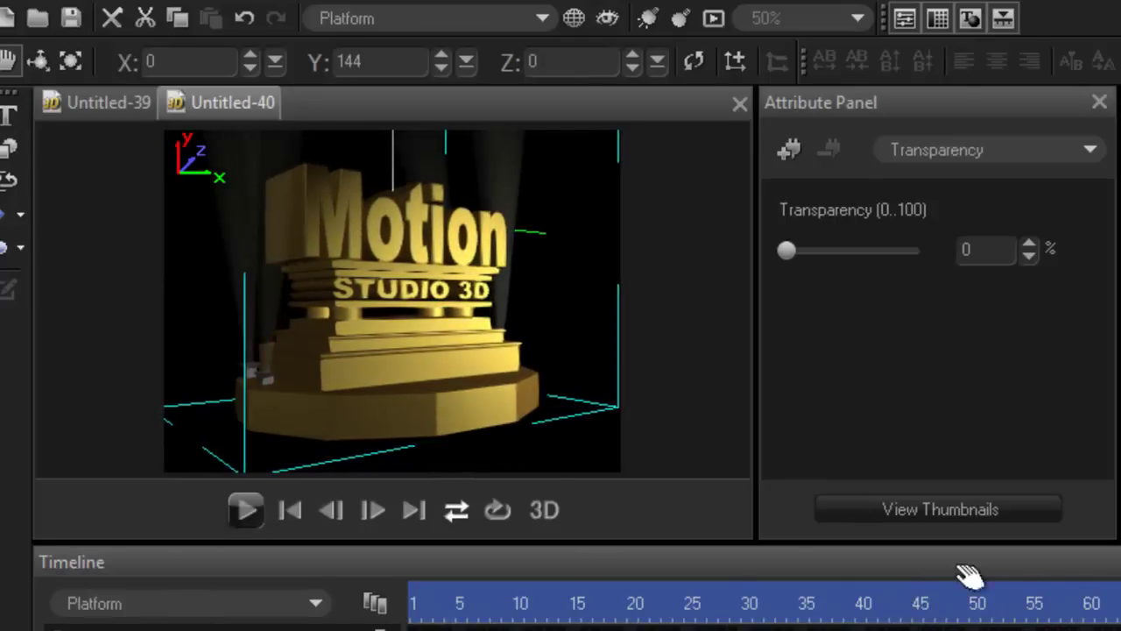
- Back at frame 1, rotate the platform model toward the left
drag(569, 606, 412, 609)
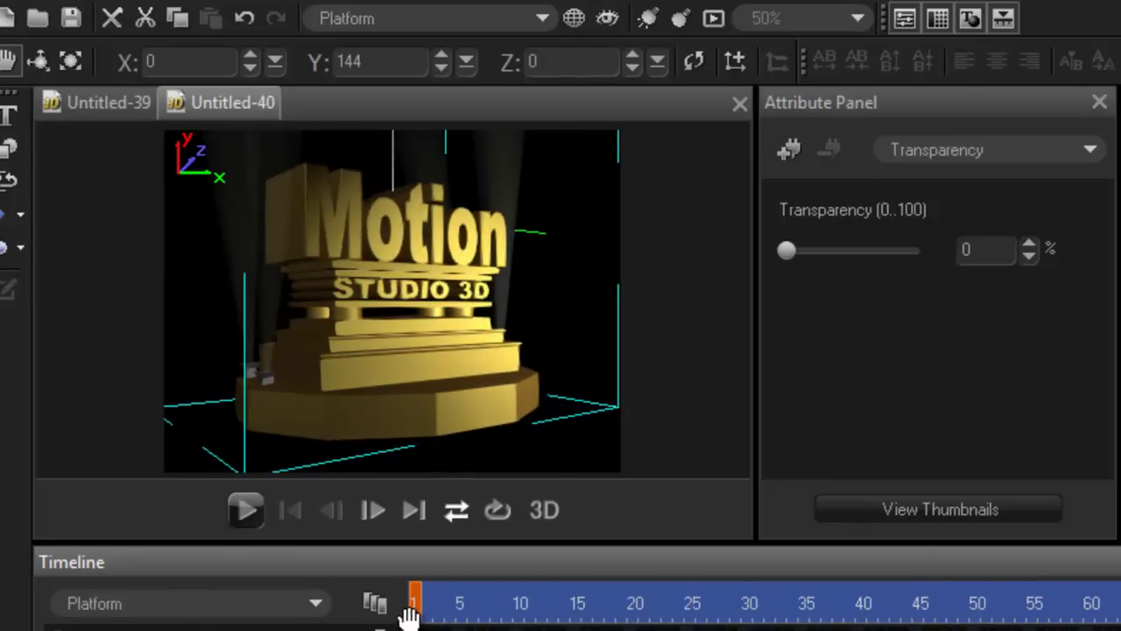
drag(455, 297, 373, 210)
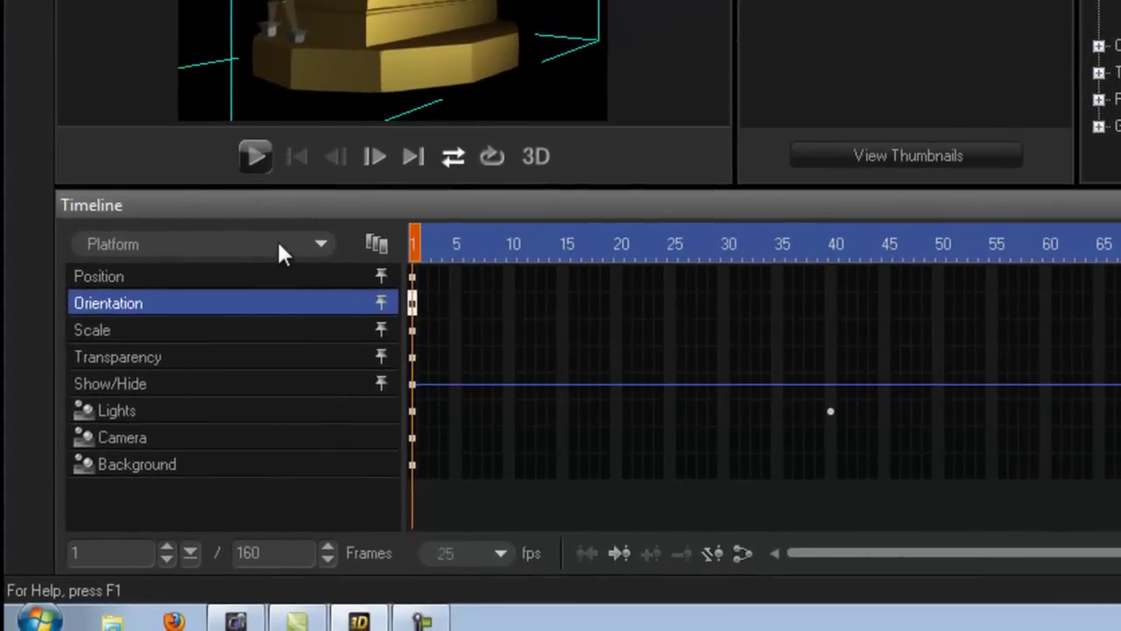
click(315, 244)
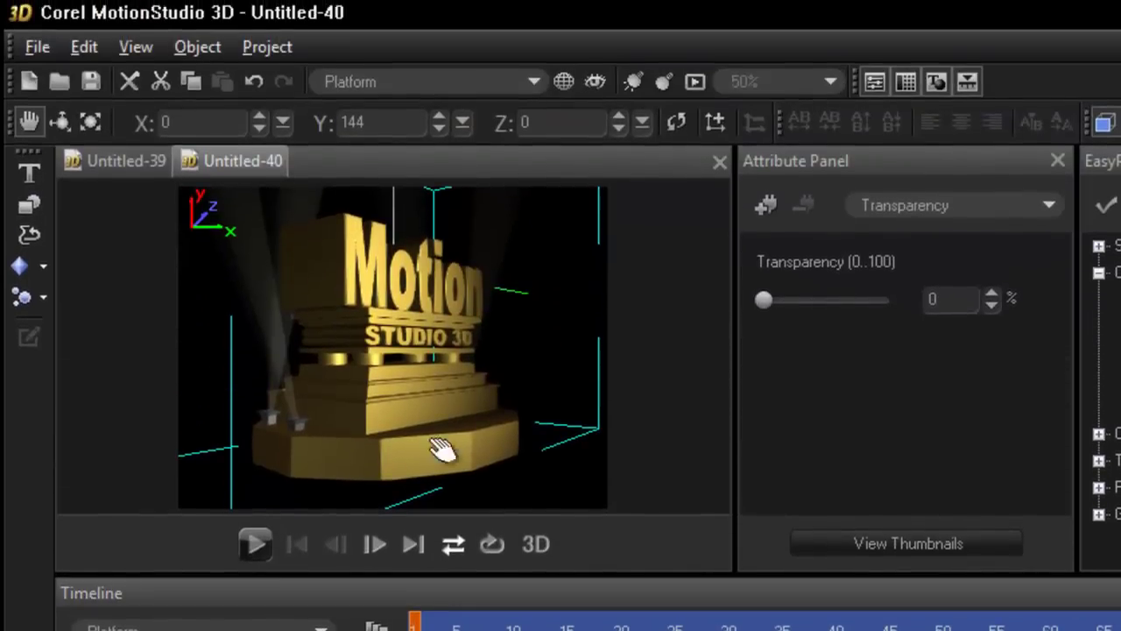
- Change the platform's 'Motion' text object to read 'Gripps', then play the animation
click(534, 81)
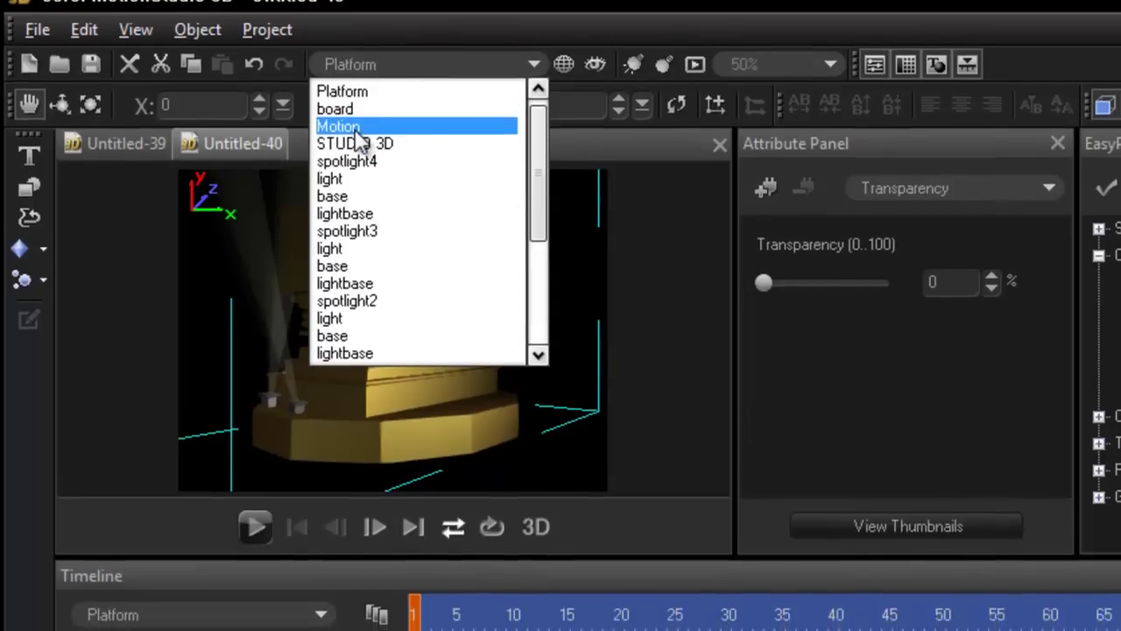
click(354, 145)
click(30, 280)
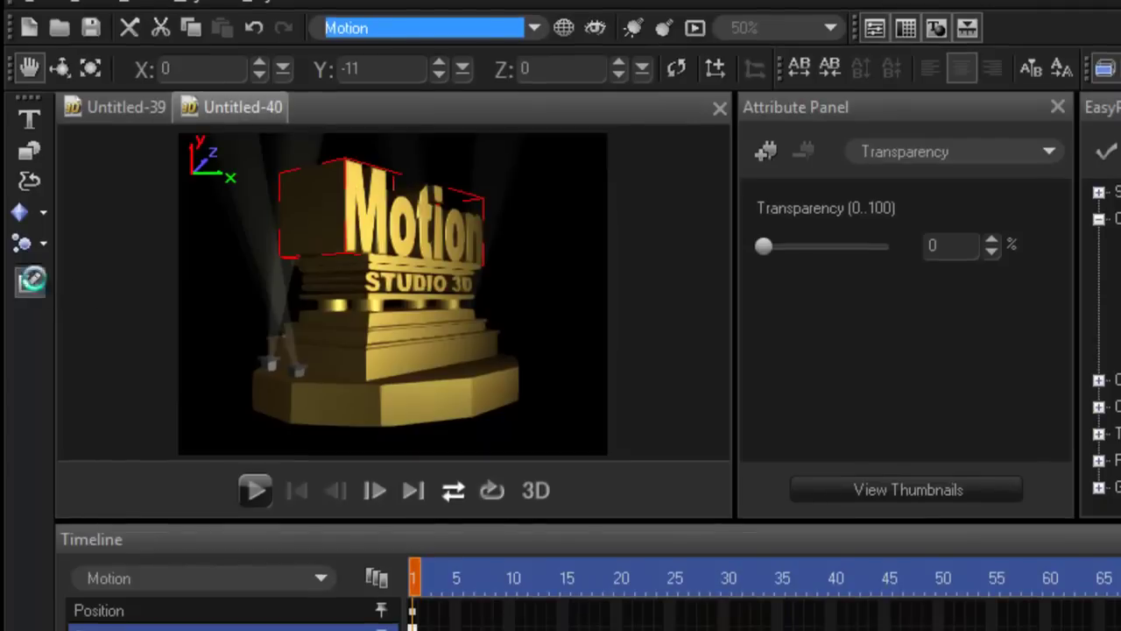
key(BackSpace)
key(BackSpace)
key(BackSpace)
key(BackSpace)
key(BackSpace)
key(BackSpace)
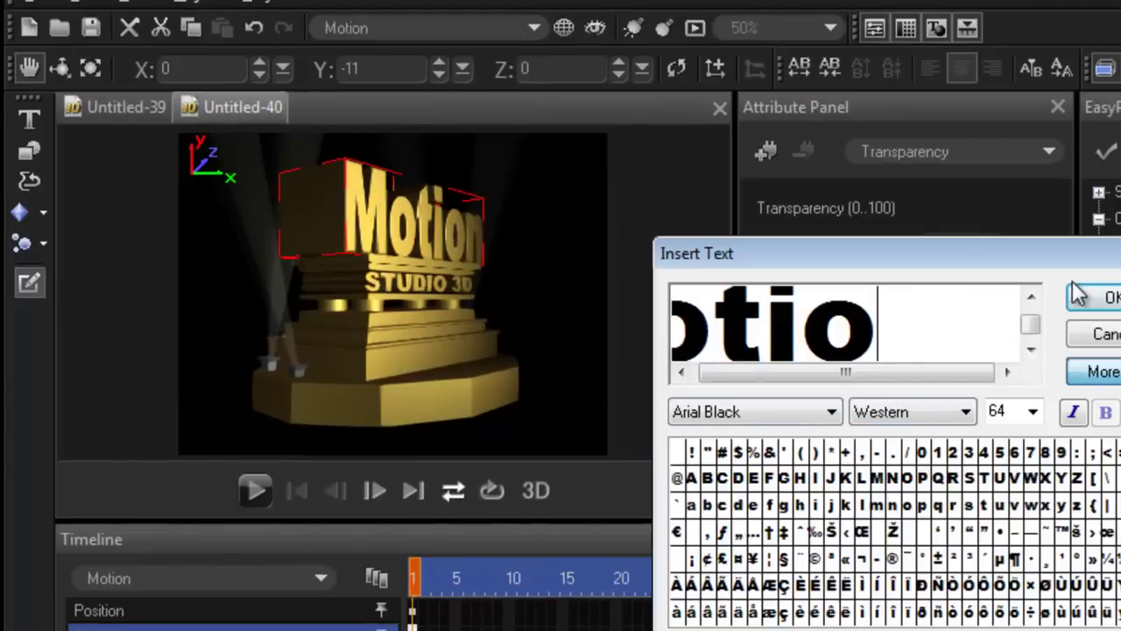
text(Gr)
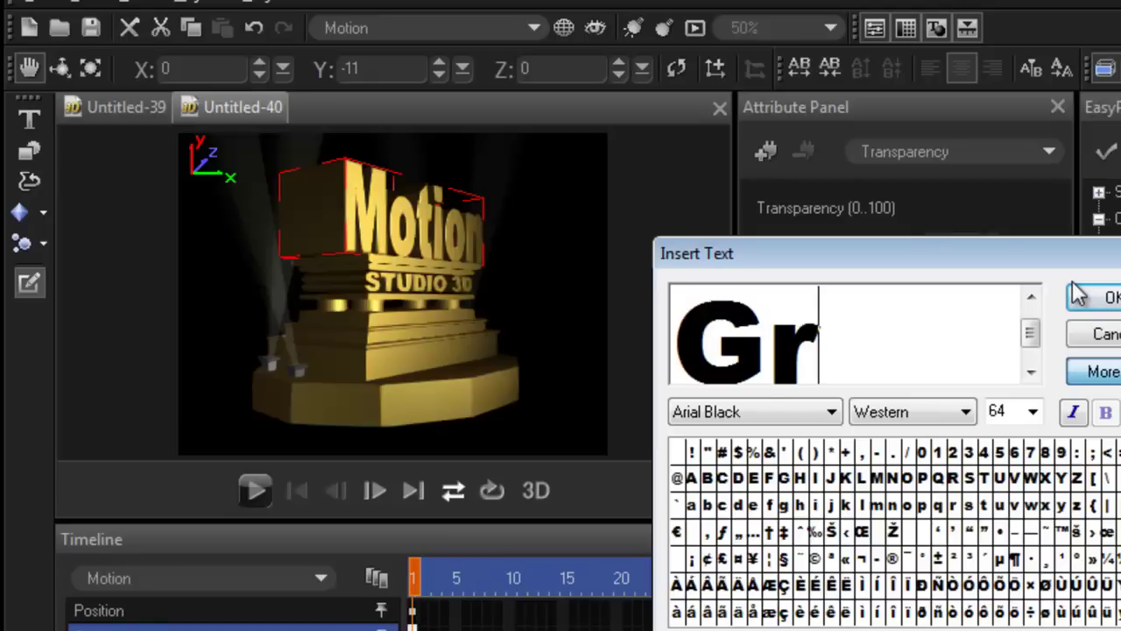
text(ipps)
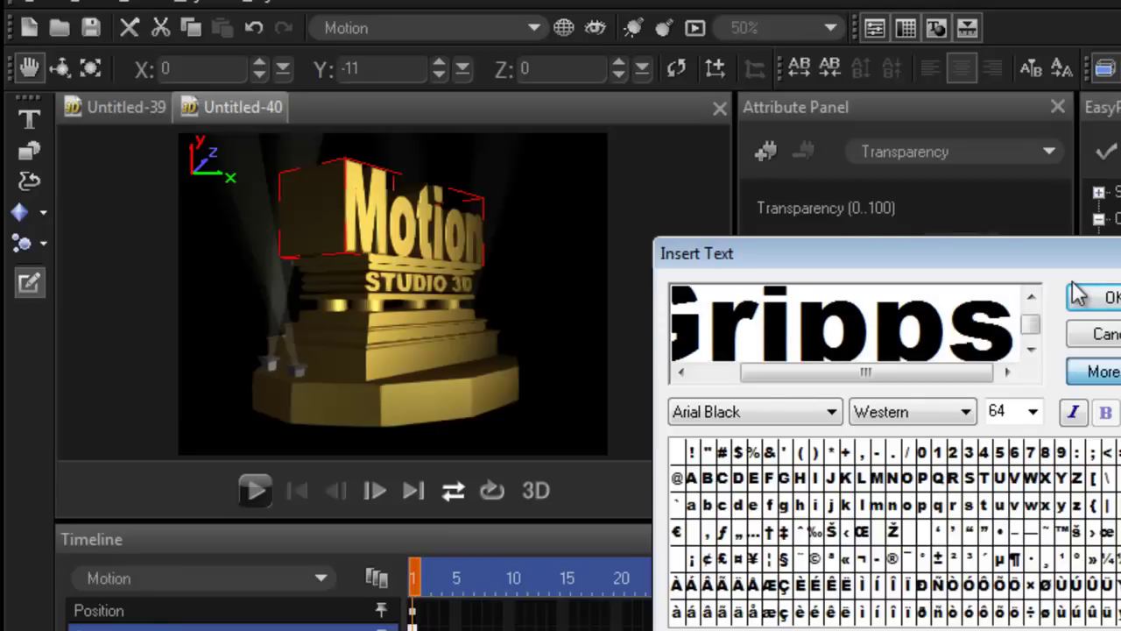
click(1091, 298)
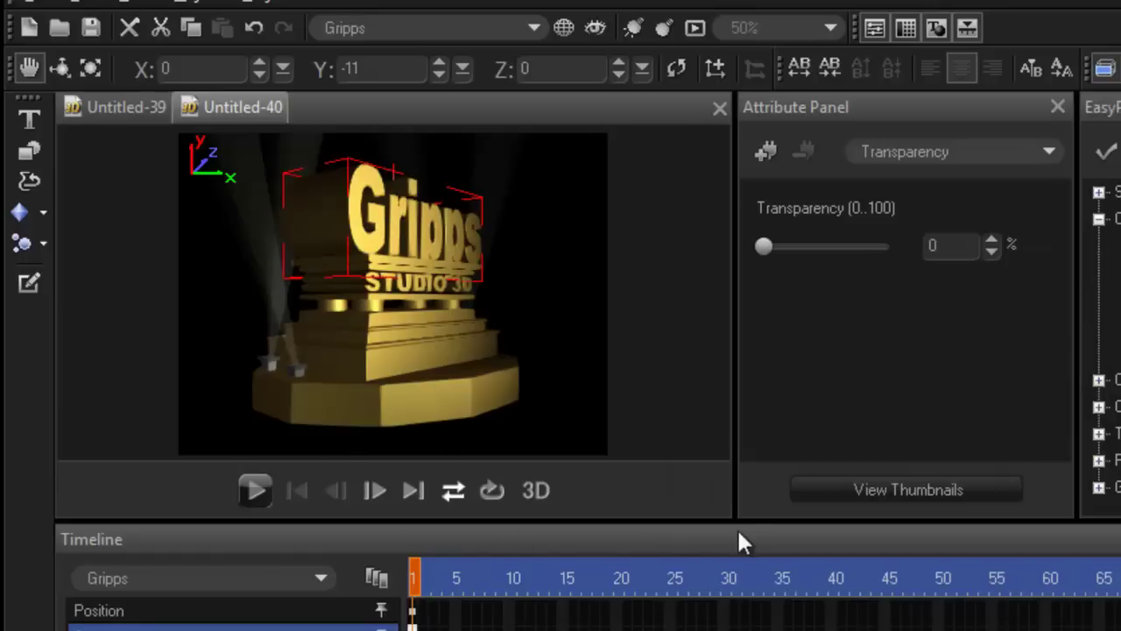
click(257, 493)
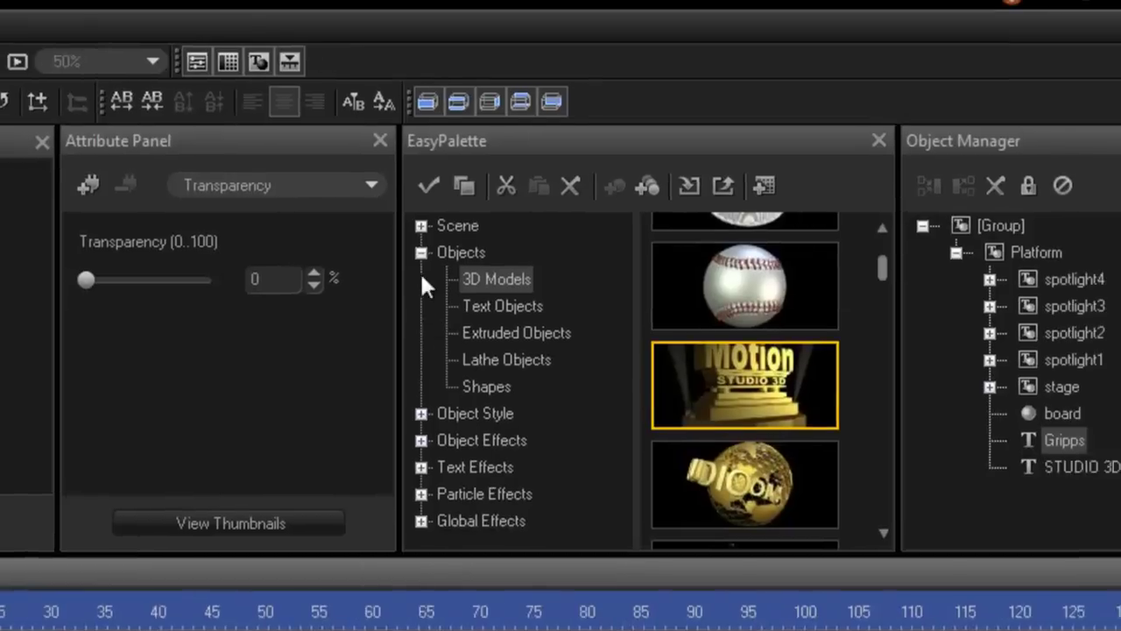
- Add a low-flame preset from Particle Effects > Fire to the scene
click(421, 252)
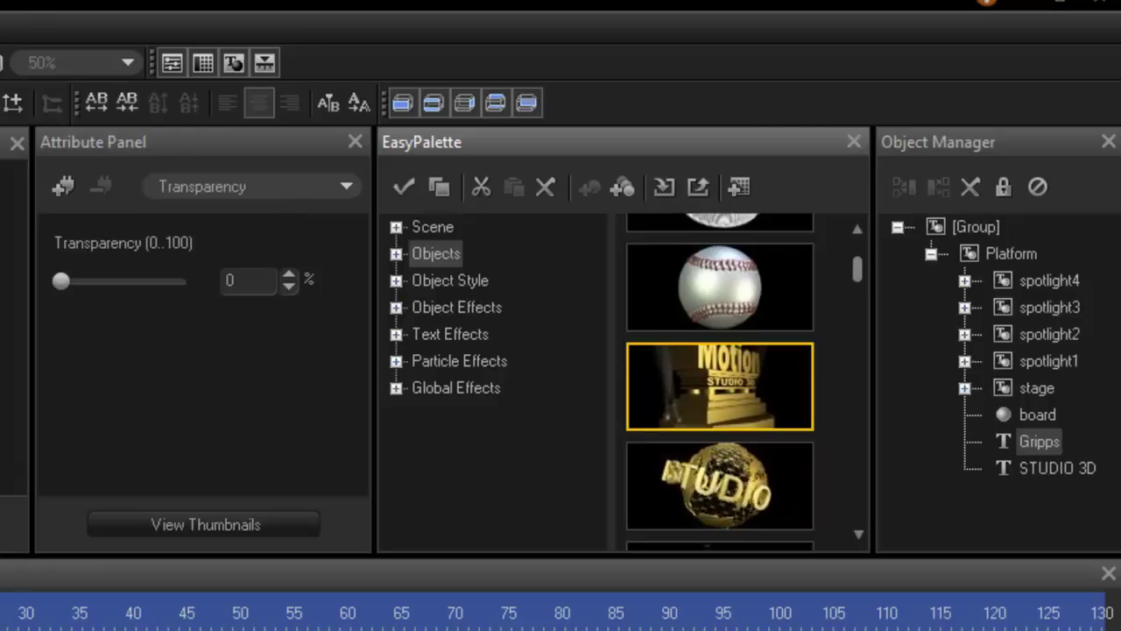
click(396, 361)
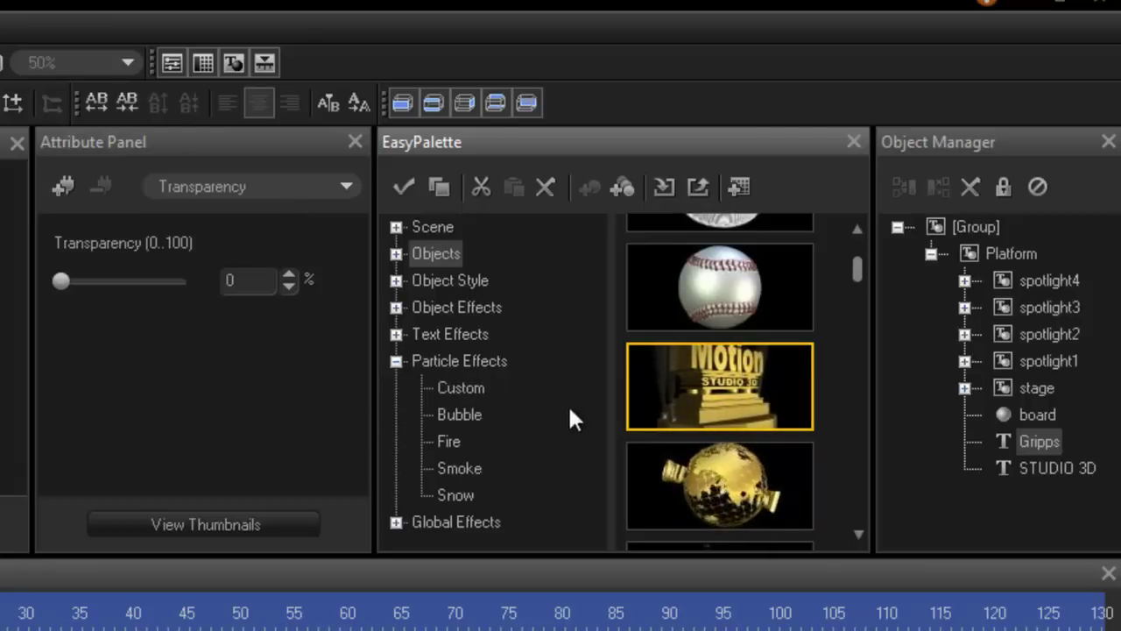
click(446, 439)
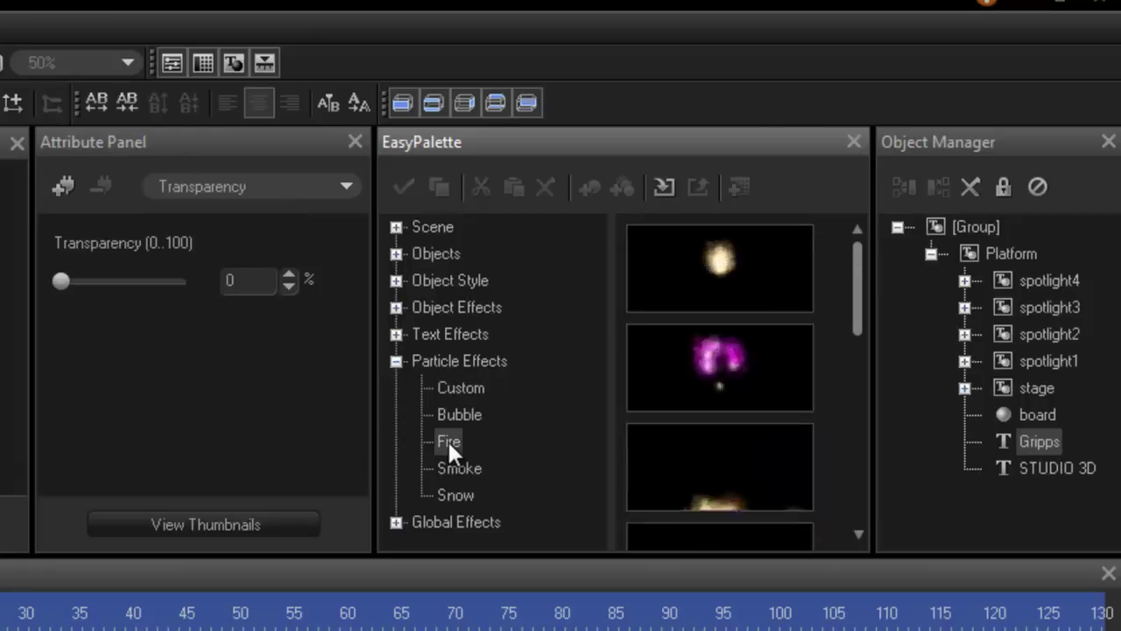
drag(856, 287, 864, 342)
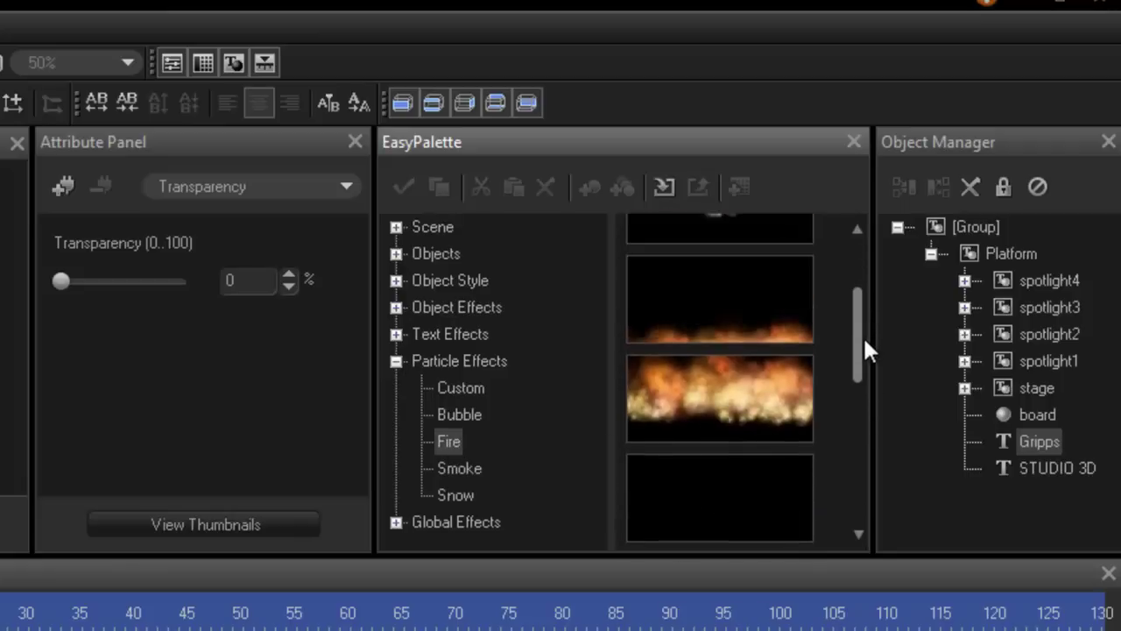
click(742, 308)
double_click(741, 309)
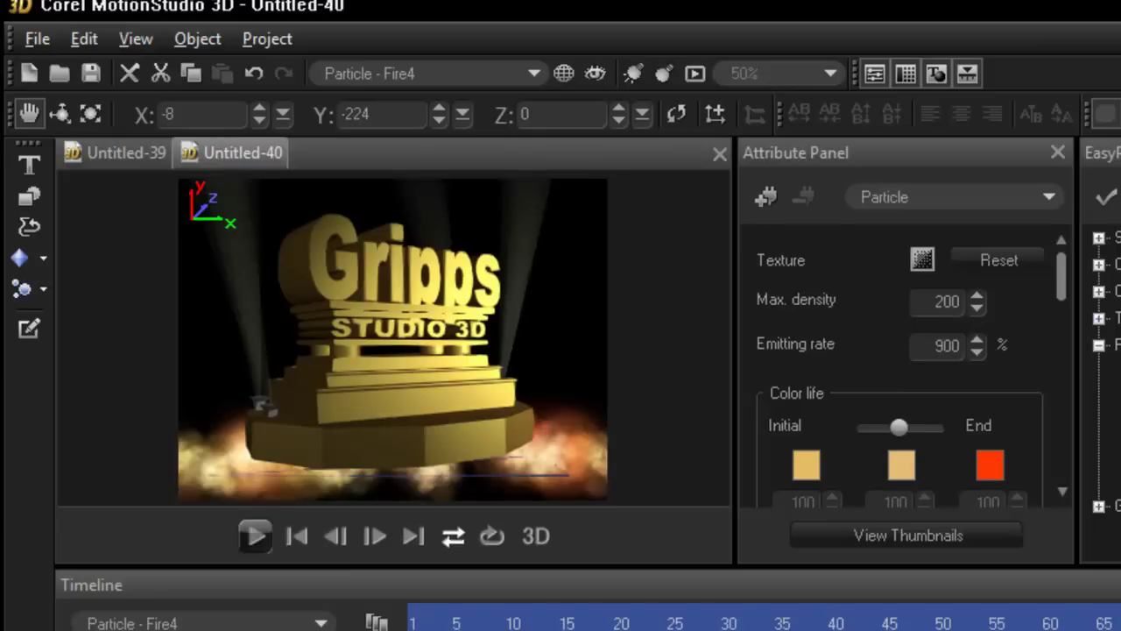
- Play the fire preview from frame 1, then rewind to frame 1
click(297, 536)
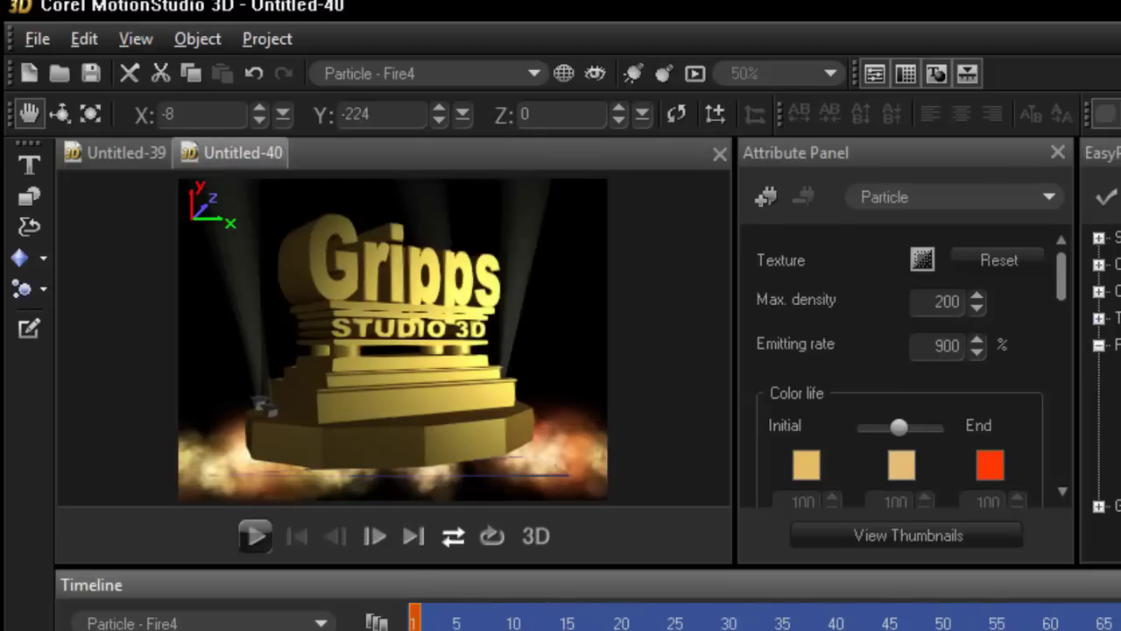
key(space)
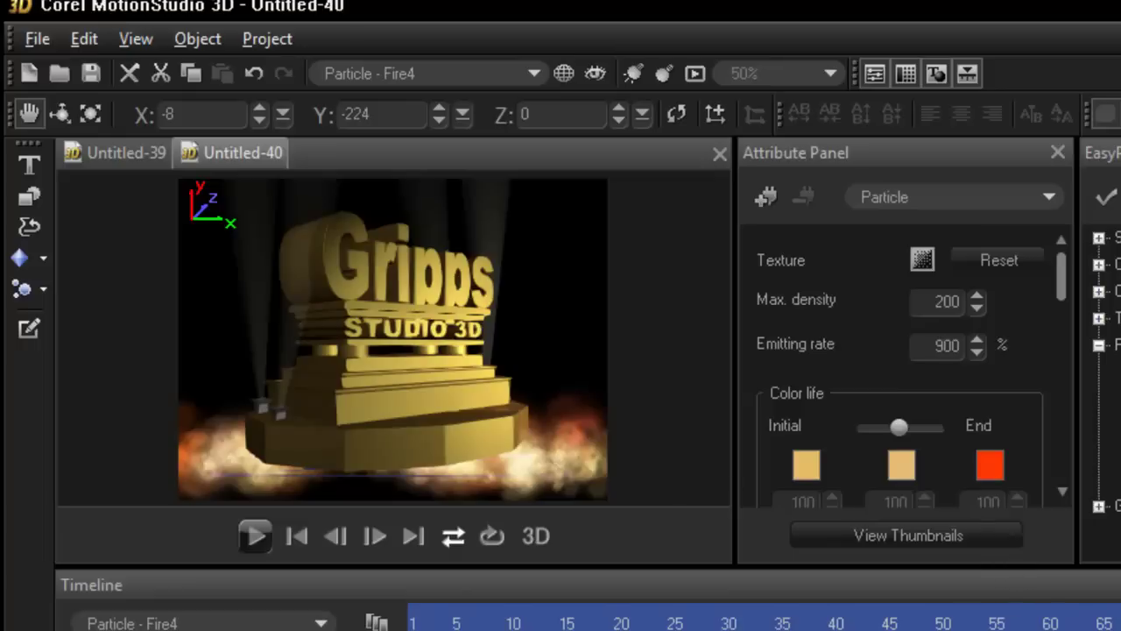
click(414, 620)
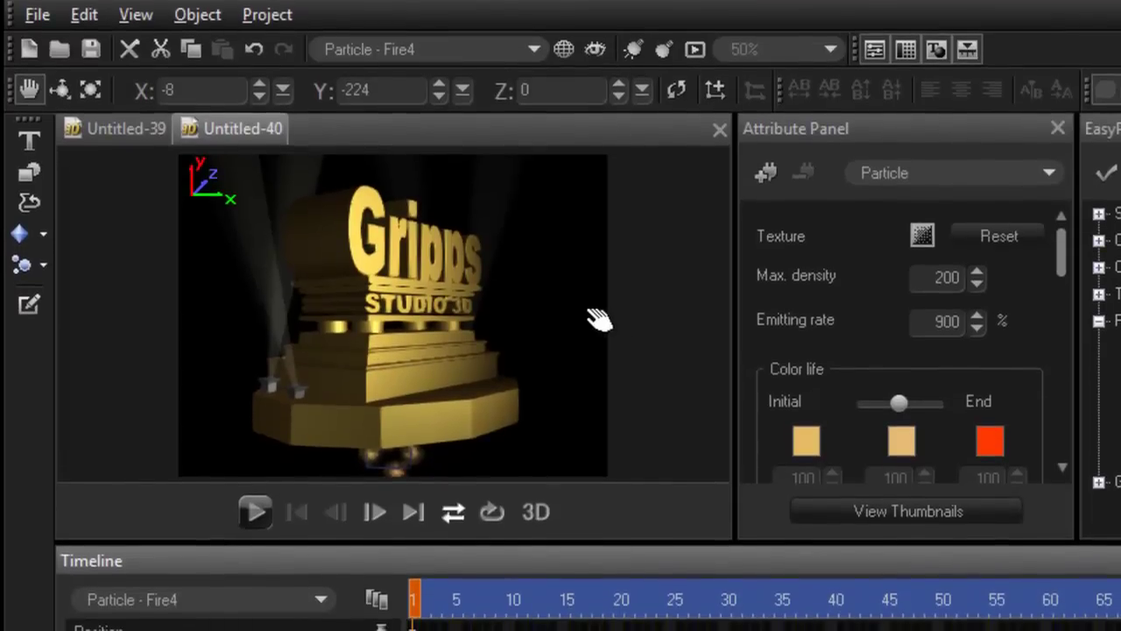
- Export the project to VideoStudio, saving it as test2222
click(37, 14)
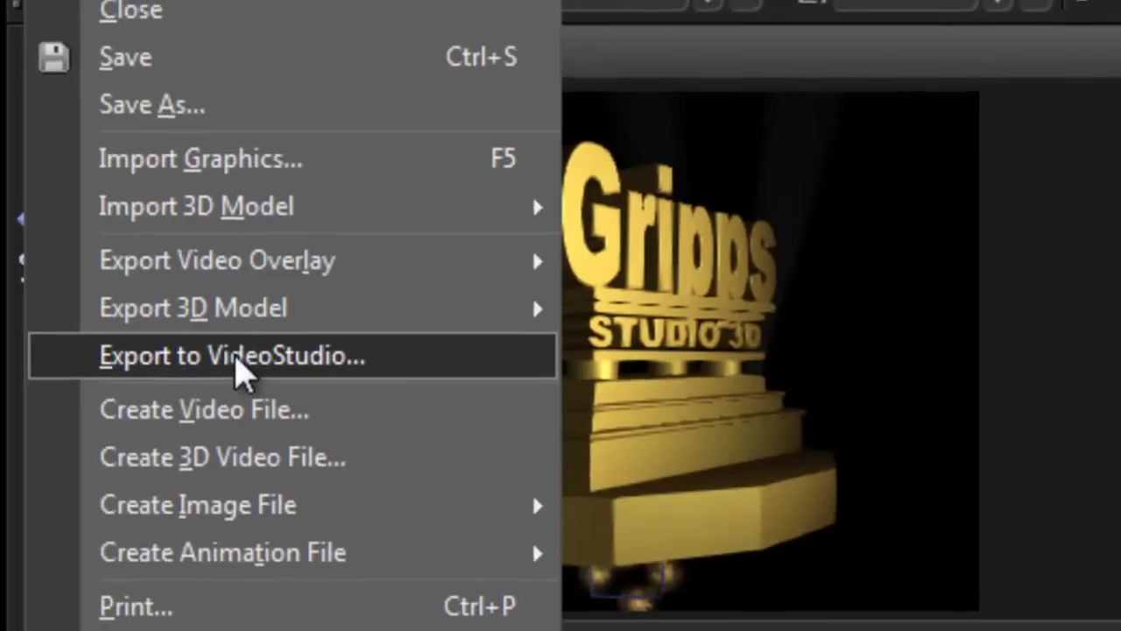
click(246, 377)
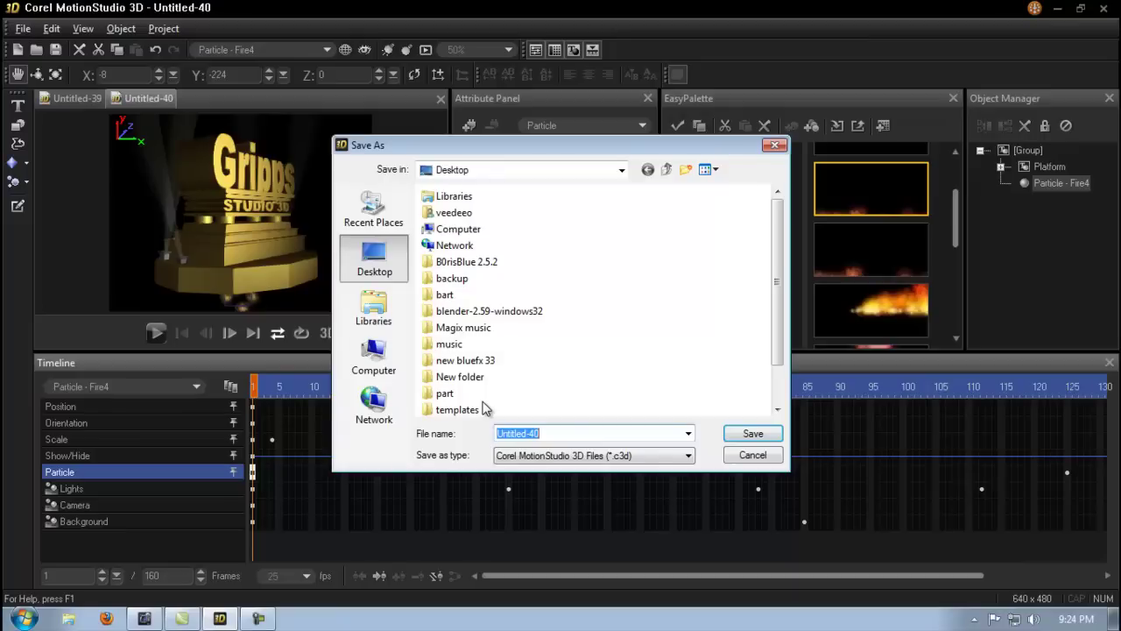
text(t)
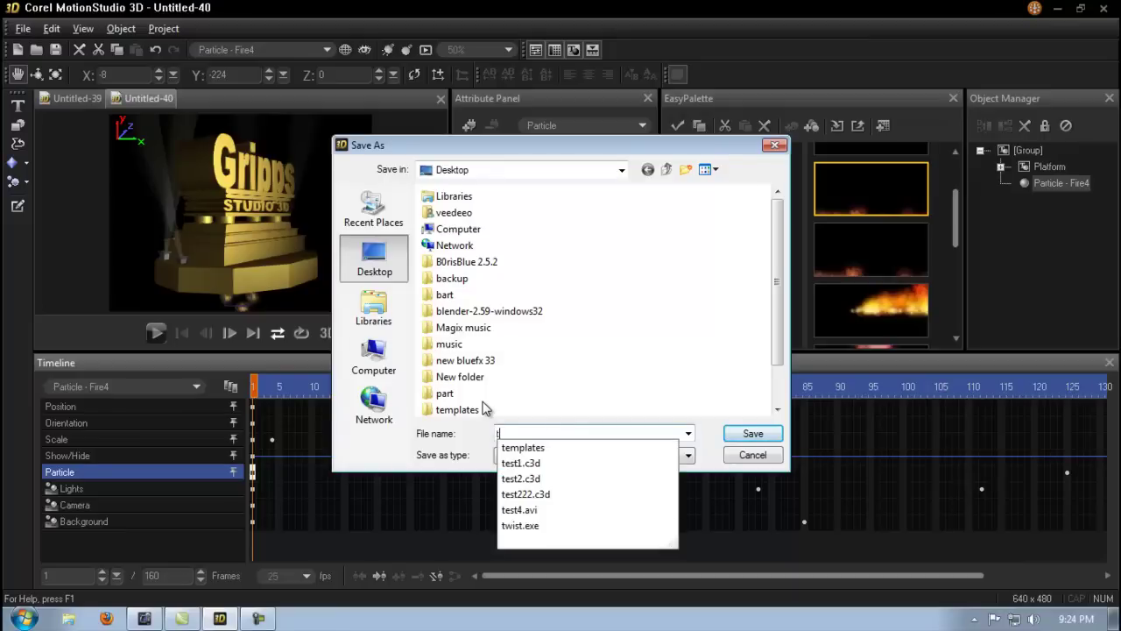
text(est2222)
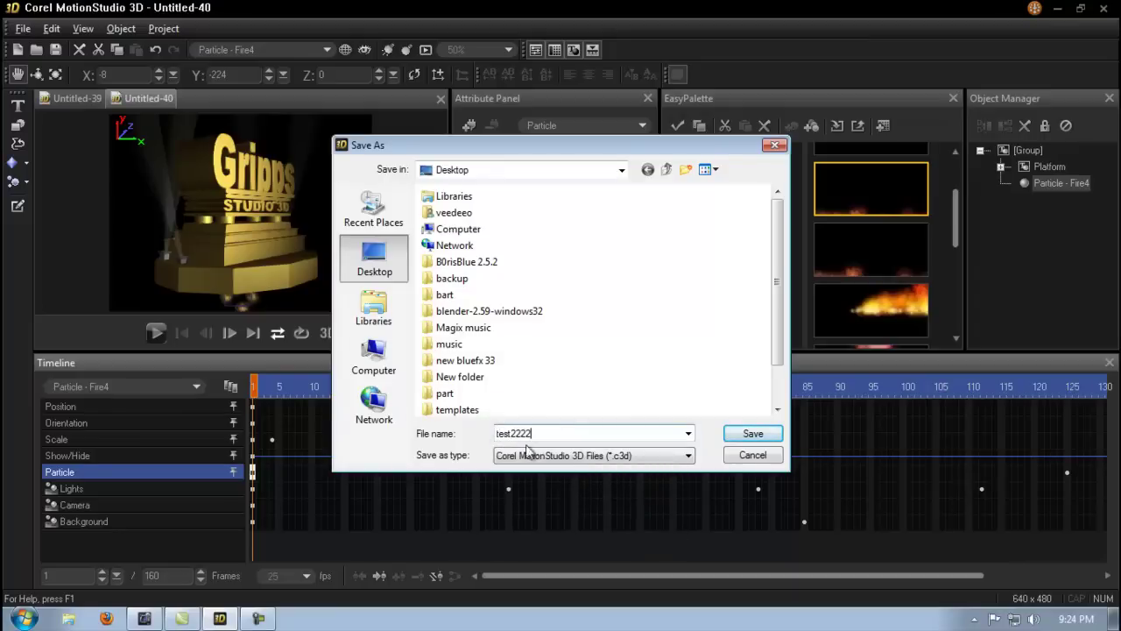
click(753, 435)
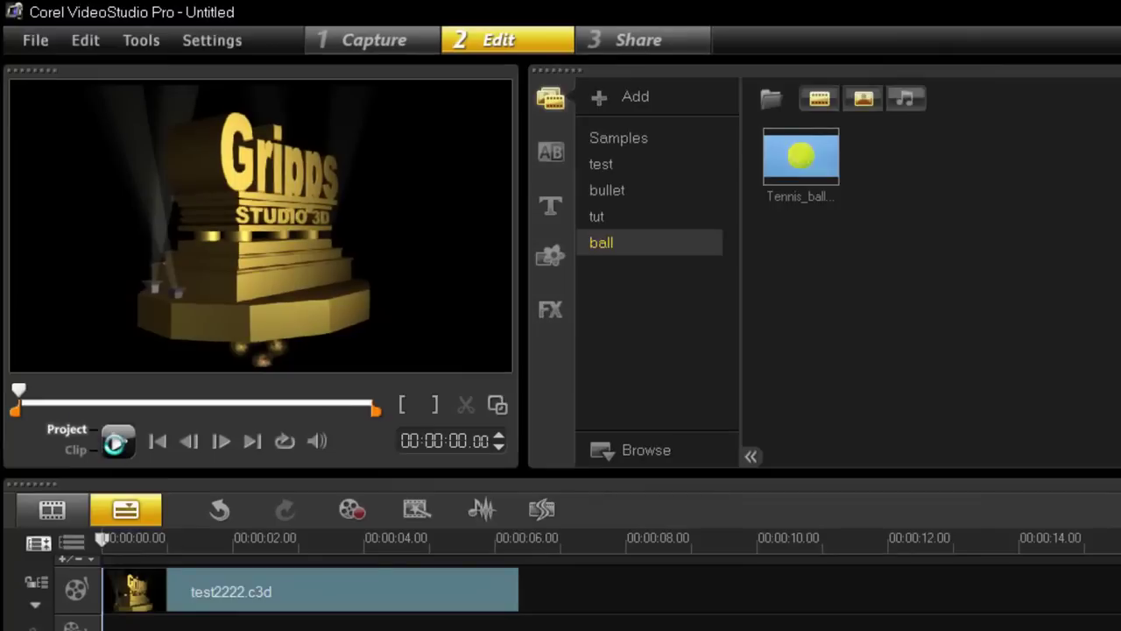
click(121, 446)
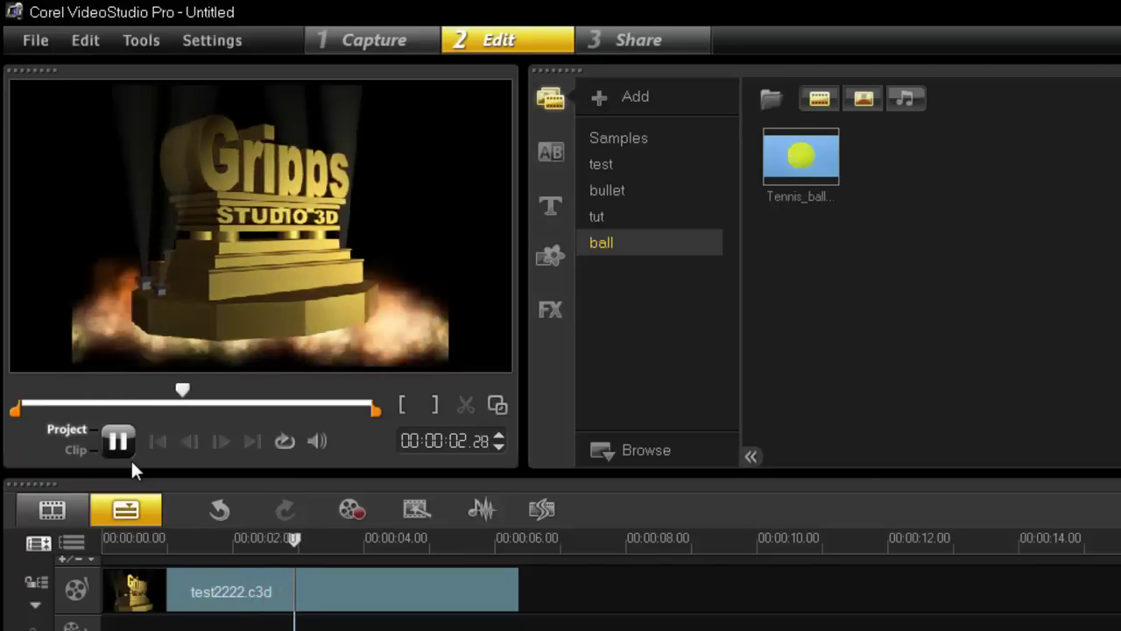
click(127, 450)
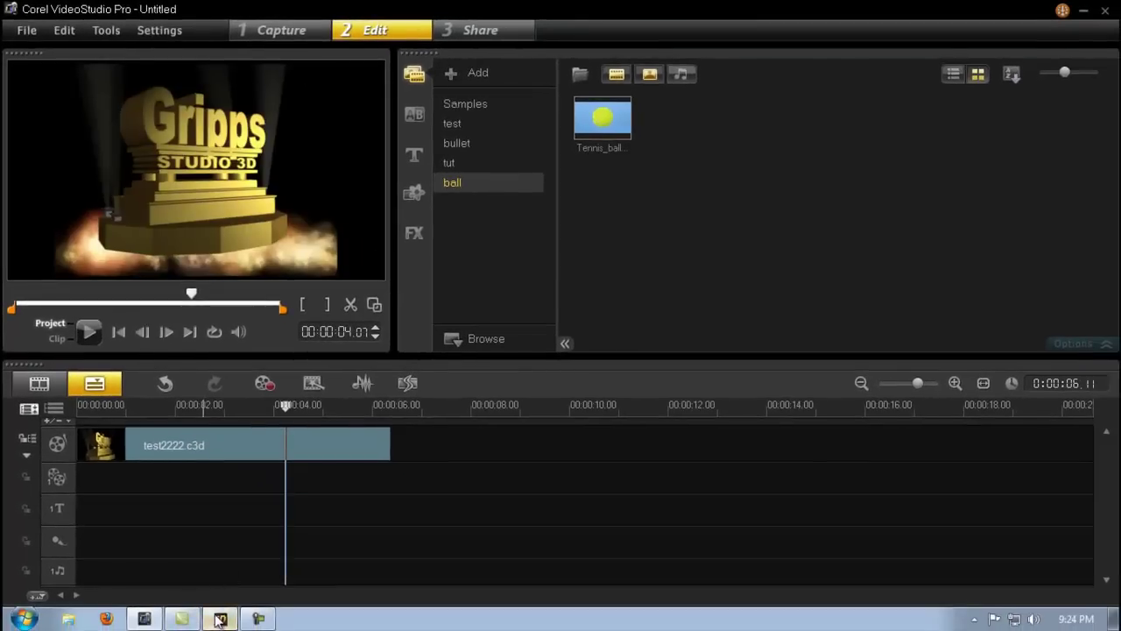
- Switch back to the MotionStudio 3D window from the taskbar
click(219, 619)
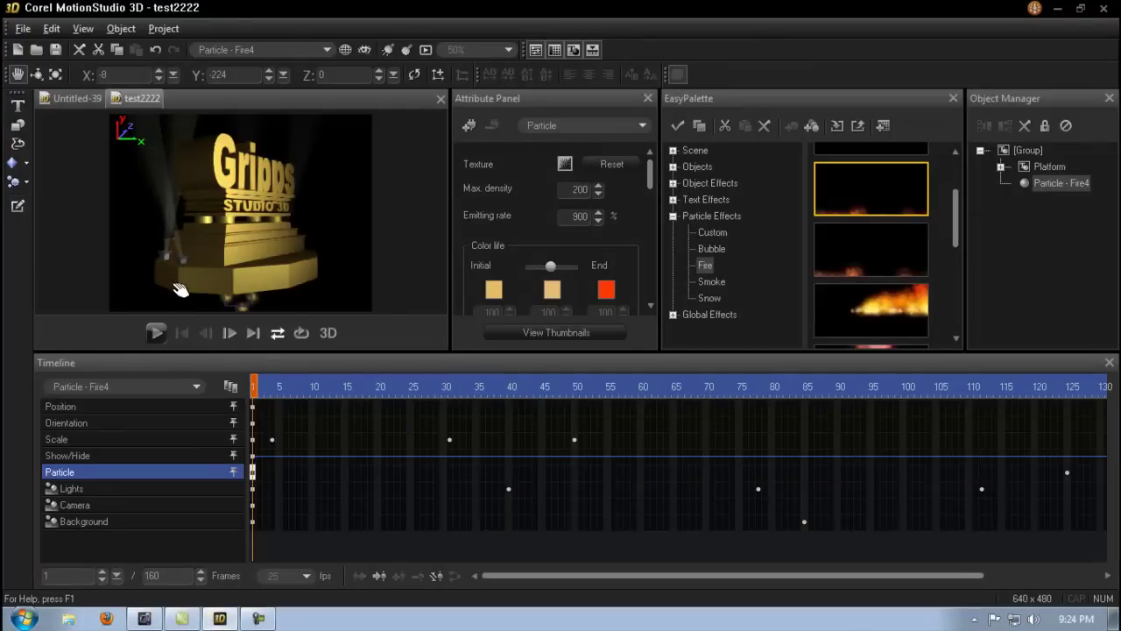